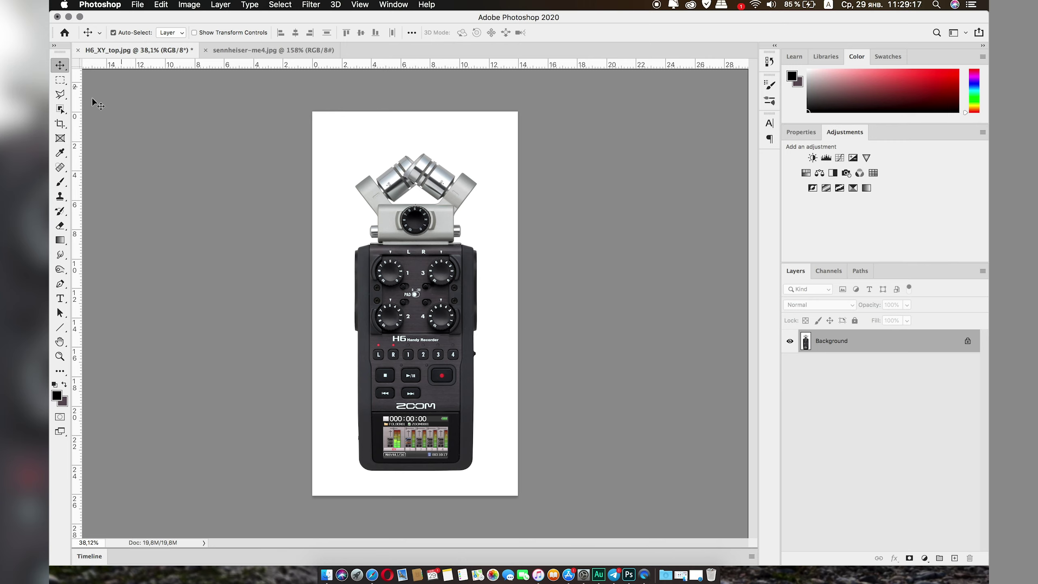
# Enclose the Zoom H6 recorder with an Object Selection rectangle, then set the tool to Subtract mode.
pyautogui.click(62, 110)
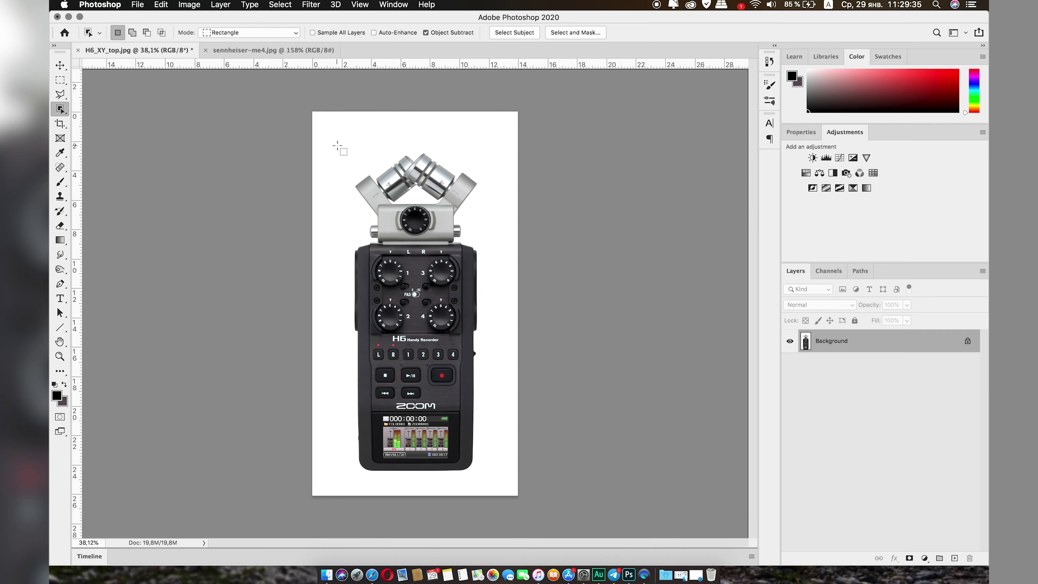
pyautogui.moveTo(337, 145)
pyautogui.mouseDown()
pyautogui.moveTo(471, 372)
pyautogui.moveTo(502, 486)
pyautogui.mouseUp()
pyautogui.scroll(5, 419, 211)
pyautogui.scroll(3, 418, 211)
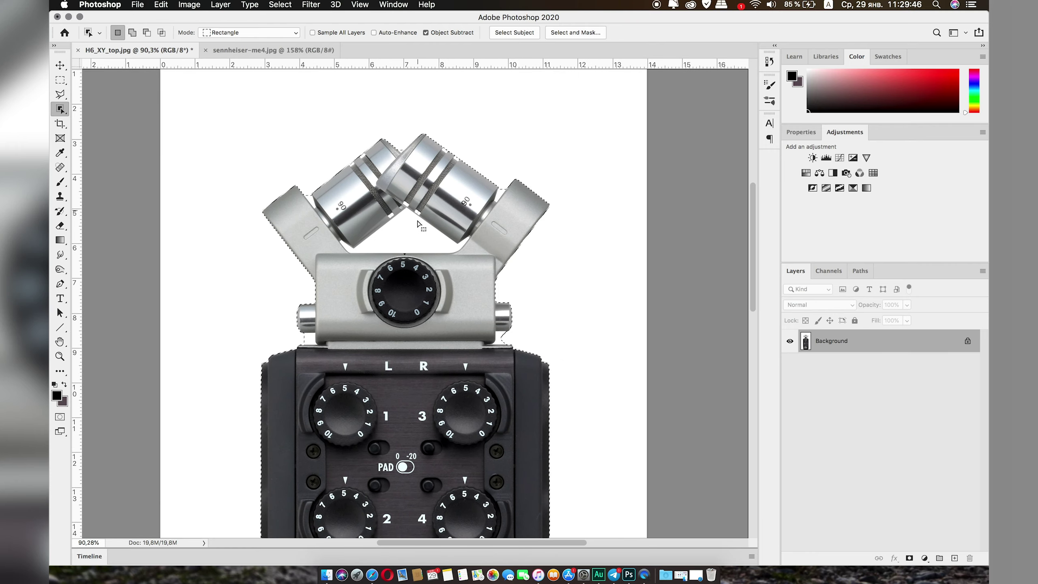
pyautogui.scroll(3, 413, 242)
pyautogui.scroll(-2, 413, 242)
pyautogui.scroll(-2, 412, 242)
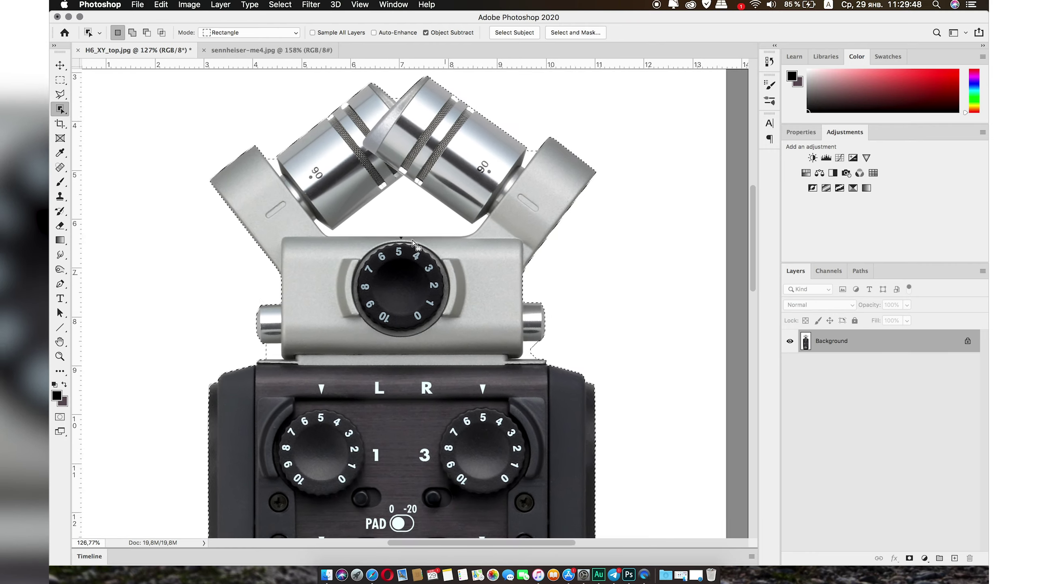
pyautogui.scroll(-2, 413, 242)
pyautogui.scroll(-5, 413, 242)
pyautogui.scroll(-5, 413, 242)
pyautogui.scroll(-2, 412, 242)
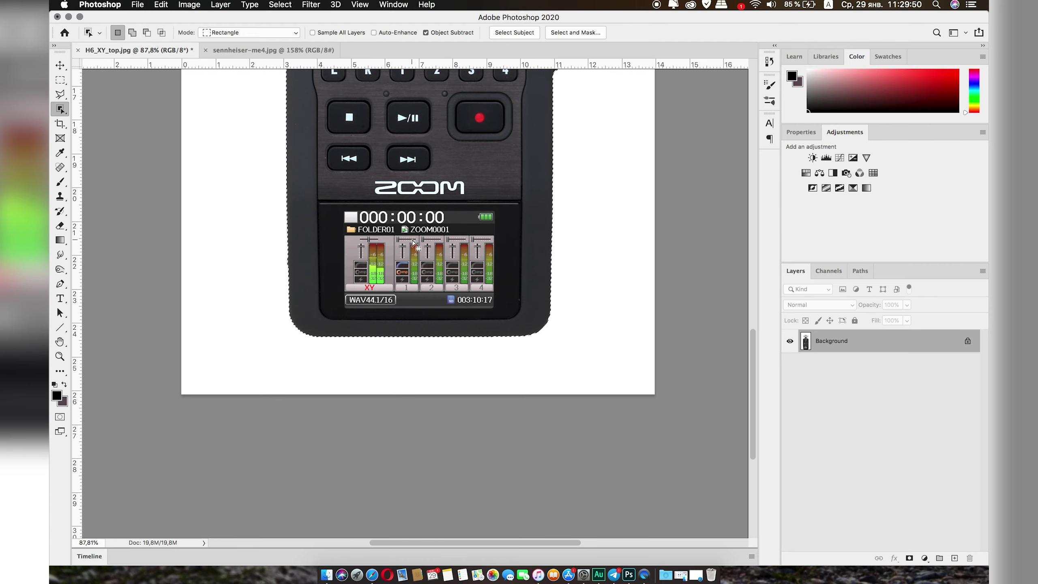
pyautogui.scroll(3, 413, 242)
pyautogui.scroll(8, 413, 242)
pyautogui.scroll(3, 412, 242)
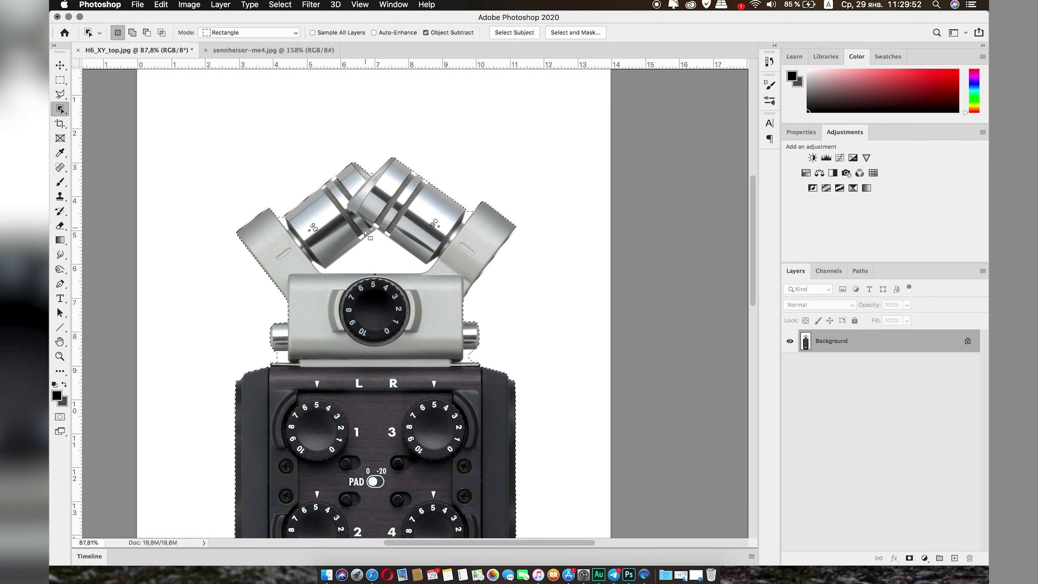
pyautogui.scroll(1, 365, 231)
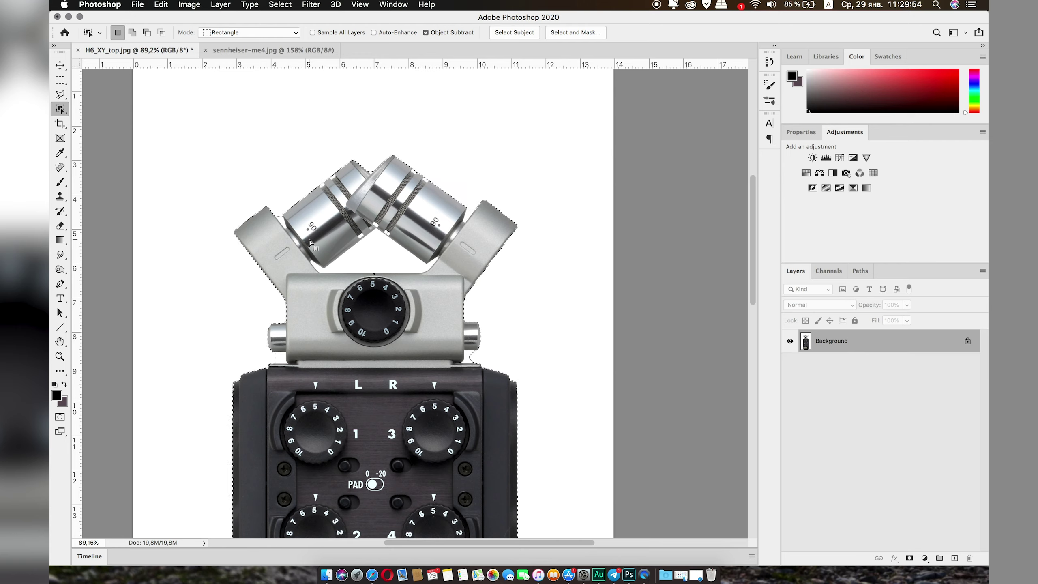
pyautogui.press('alt')
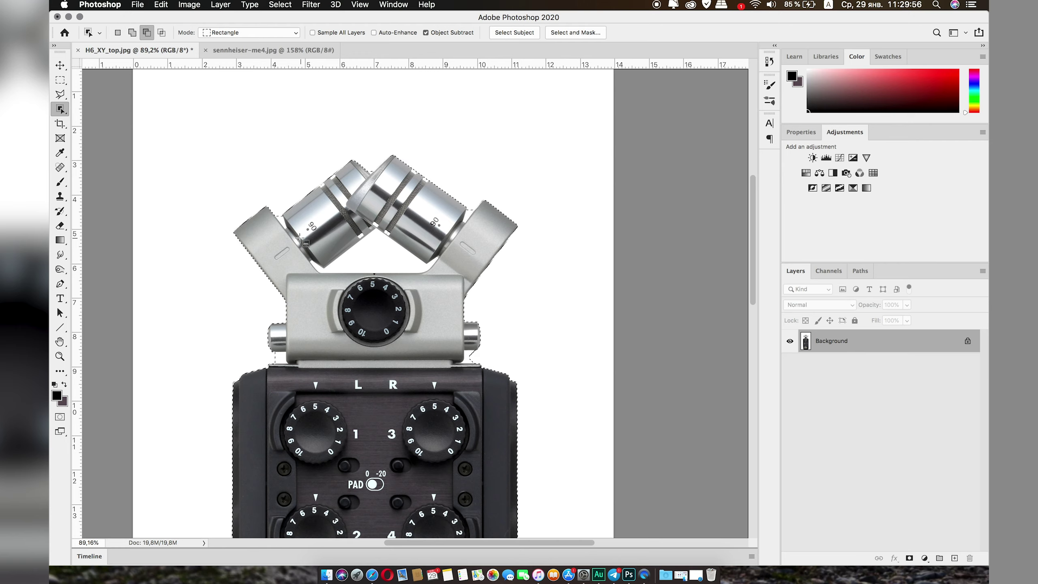
# Subtract the gap between the mic capsules, add back the area by the right arm, and switch to Quick Selection.
pyautogui.moveTo(299, 237)
pyautogui.mouseDown()
pyautogui.moveTo(432, 245)
pyautogui.moveTo(456, 282)
pyautogui.mouseUp()
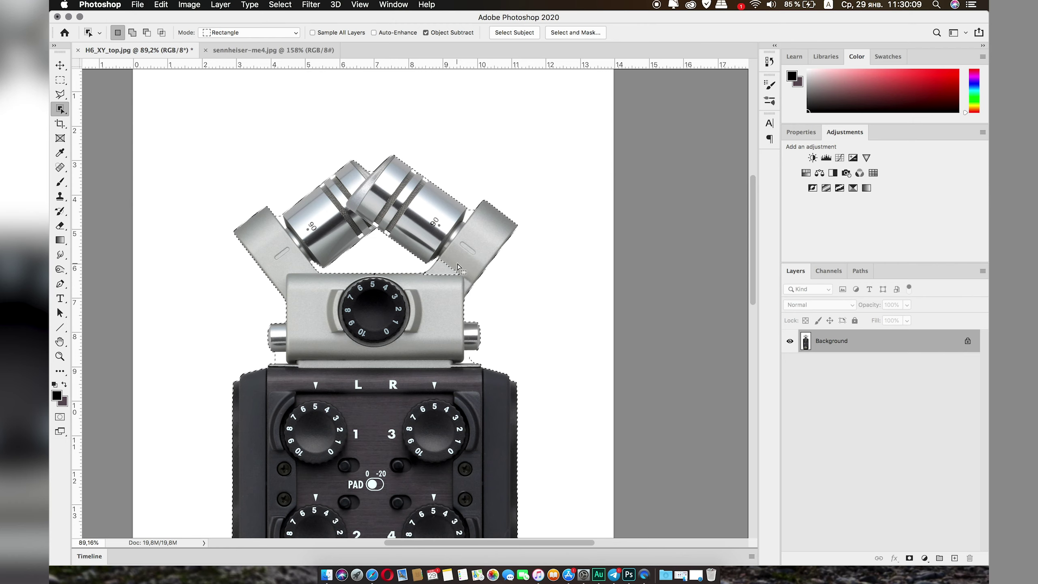
pyautogui.moveTo(458, 266); pyautogui.dragTo(460, 283)
pyautogui.rightClick(60, 109)
pyautogui.click(117, 118)
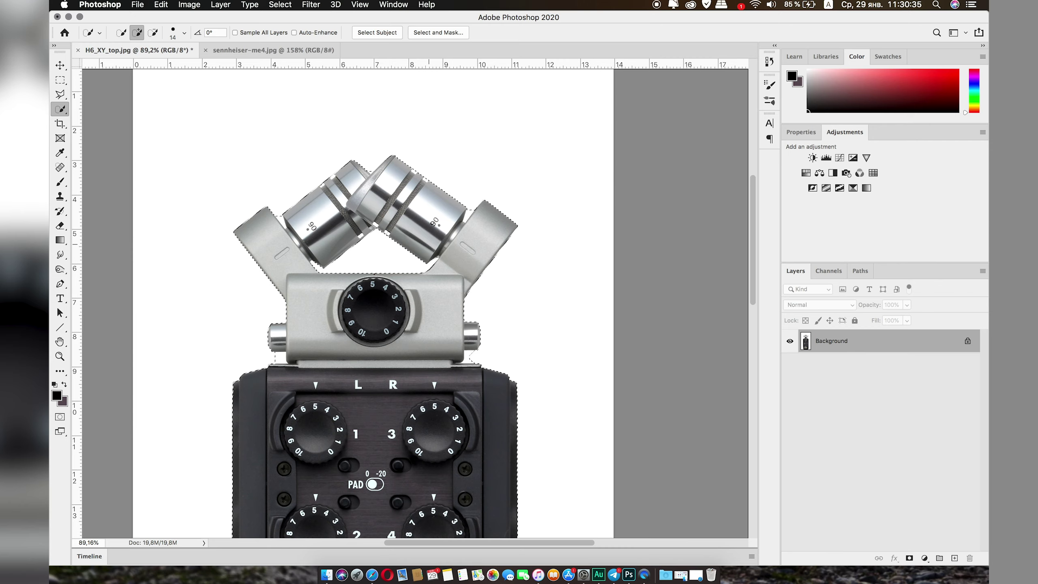
pyautogui.scroll(5, 247, 236)
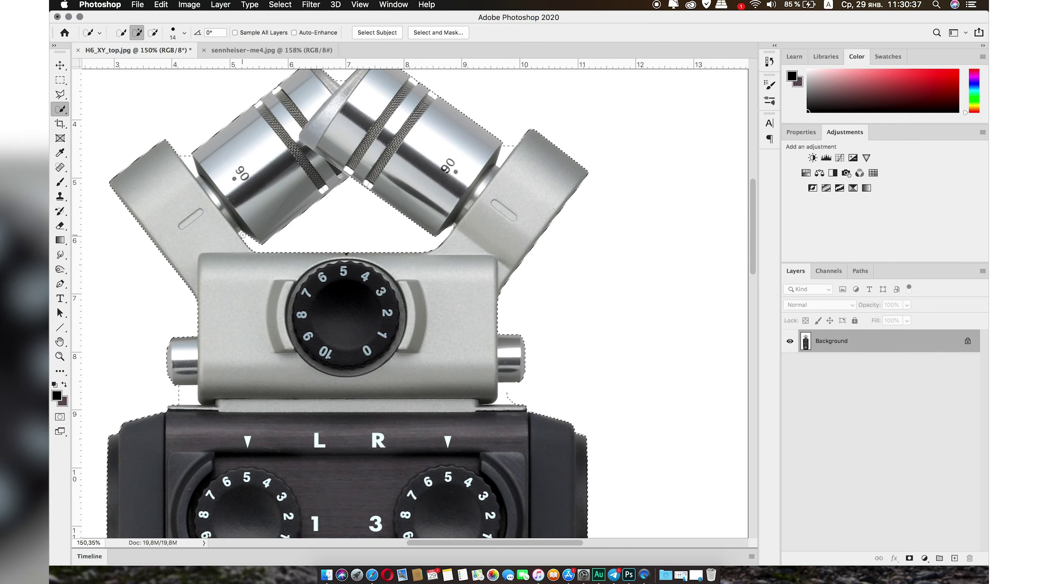
pyautogui.hscroll(3, 248, 239)
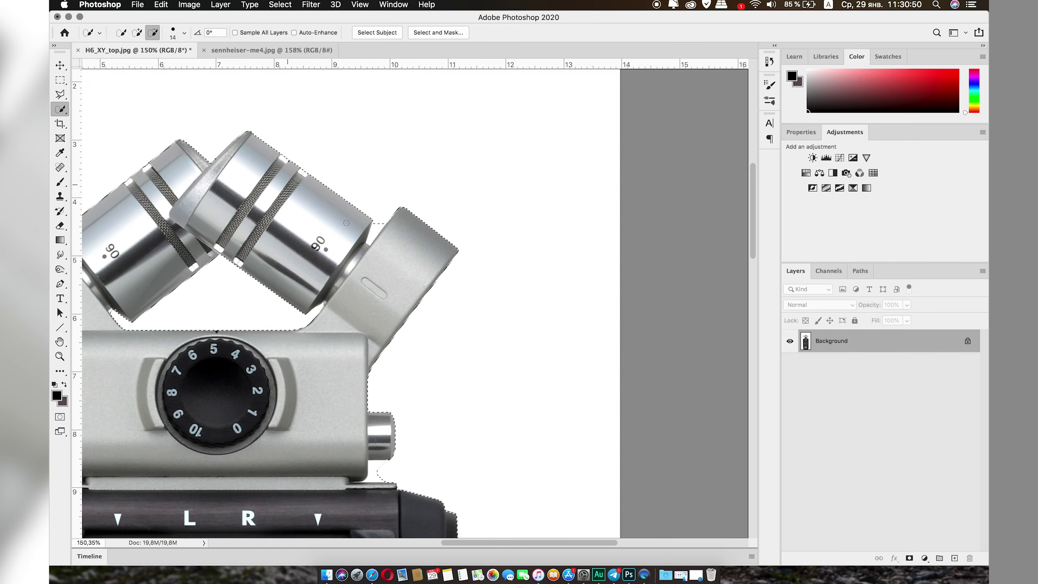
pyautogui.scroll(-5, 418, 260)
pyautogui.scroll(-2, 417, 260)
pyautogui.scroll(6, 548, 242)
pyautogui.hscroll(-4, 549, 242)
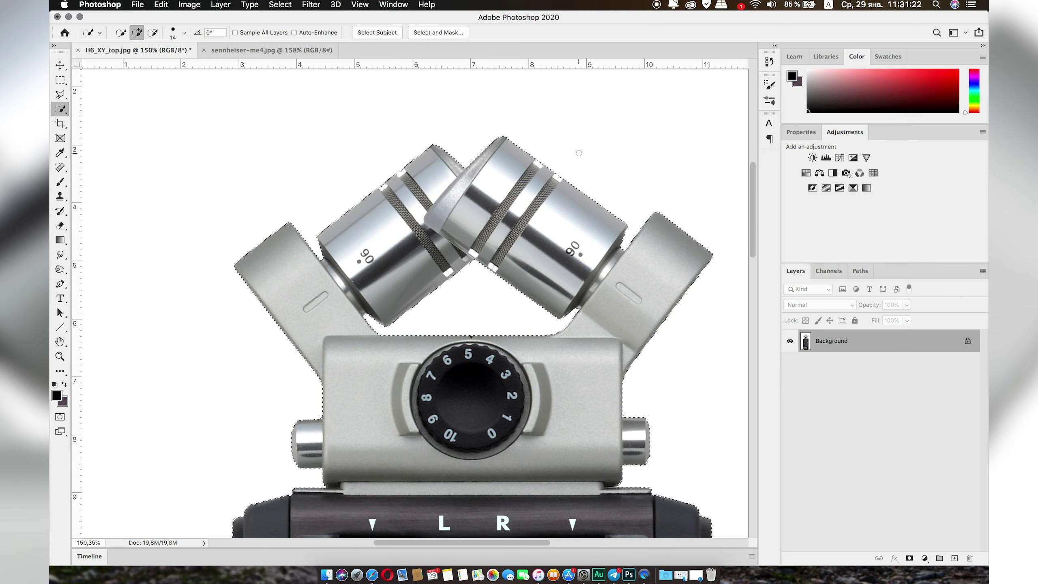
pyautogui.scroll(-3, 579, 153)
pyautogui.scroll(-2, 579, 153)
pyautogui.scroll(-3, 415, 303)
pyautogui.scroll(-1, 415, 303)
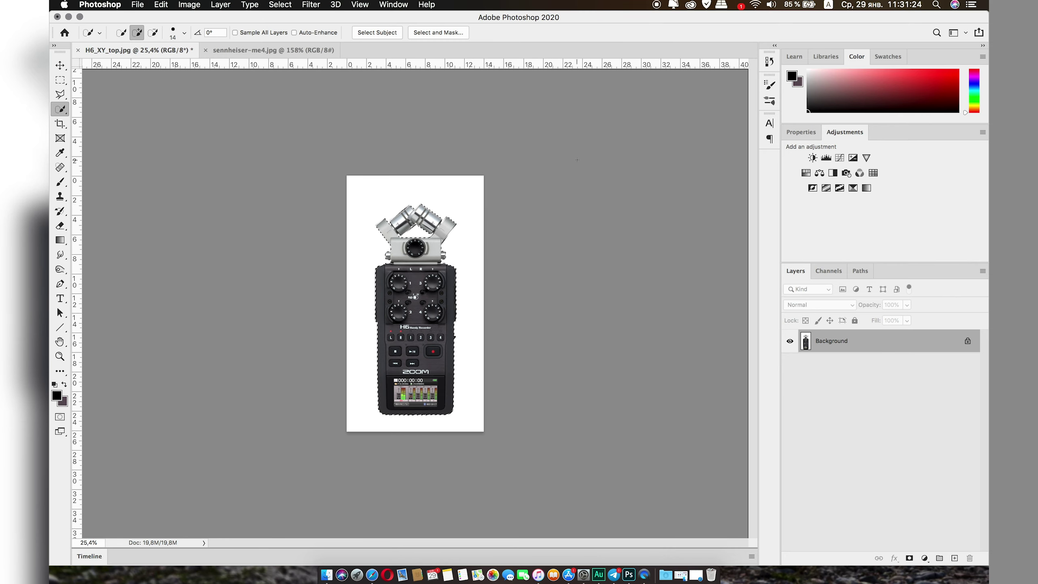
pyautogui.scroll(2, 415, 303)
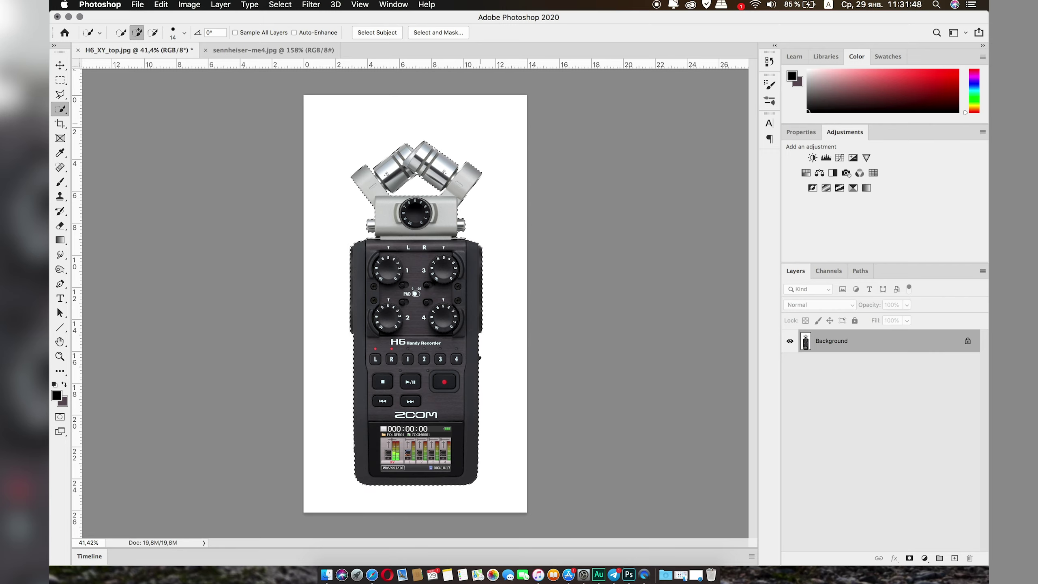
# Switch to the sennheiser-me4.jpg image and set the Object Selection Tool to Lasso mode.
pyautogui.click(270, 49)
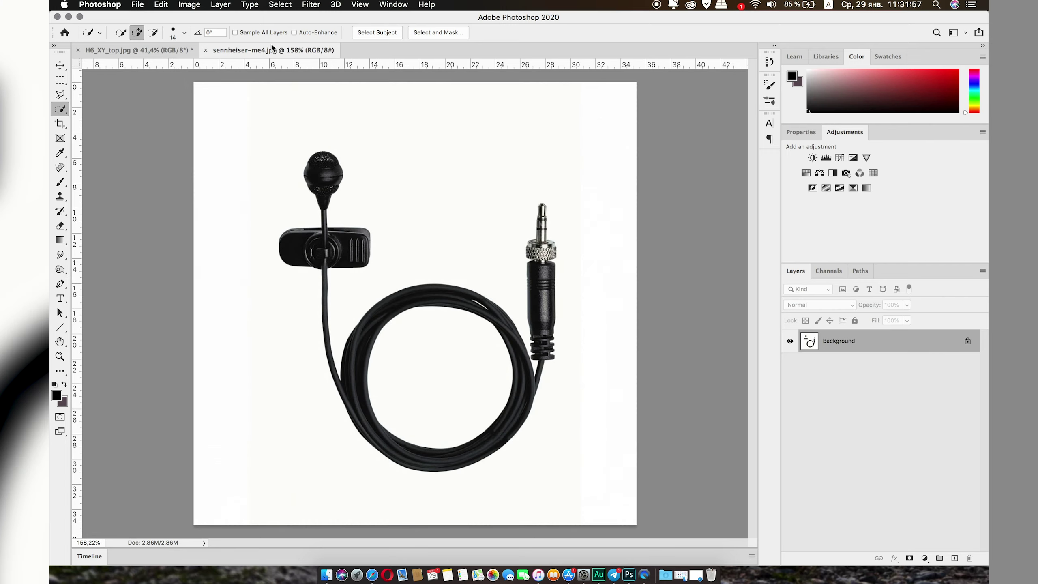
pyautogui.scroll(-1, 274, 128)
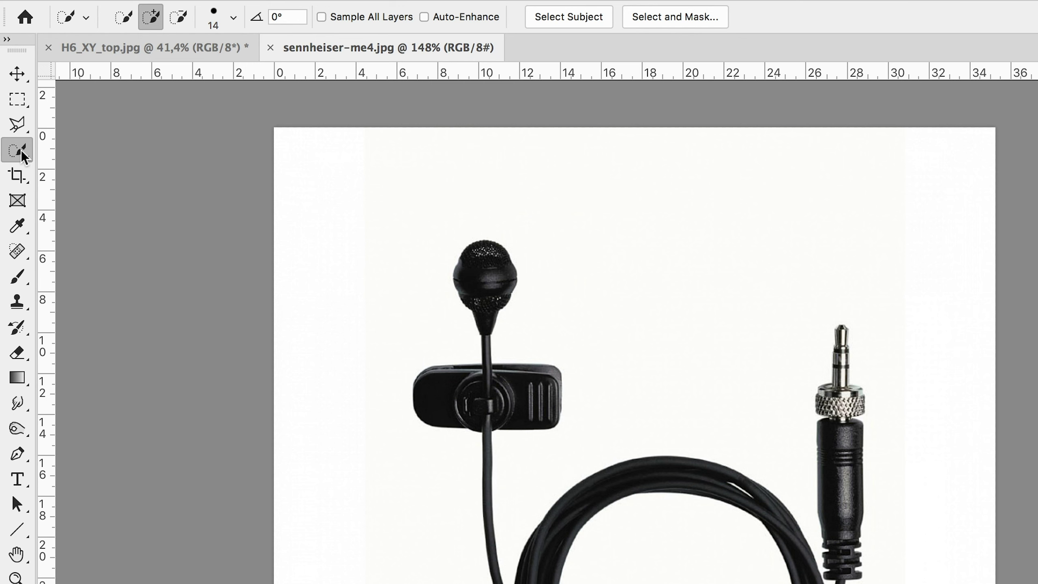
pyautogui.rightClick(60, 112)
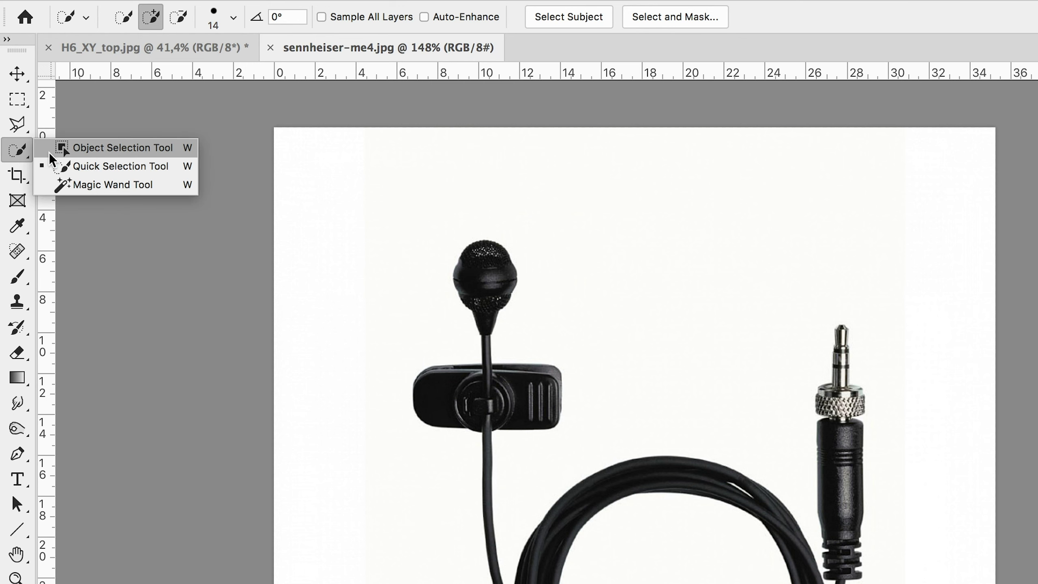
pyautogui.click(77, 154)
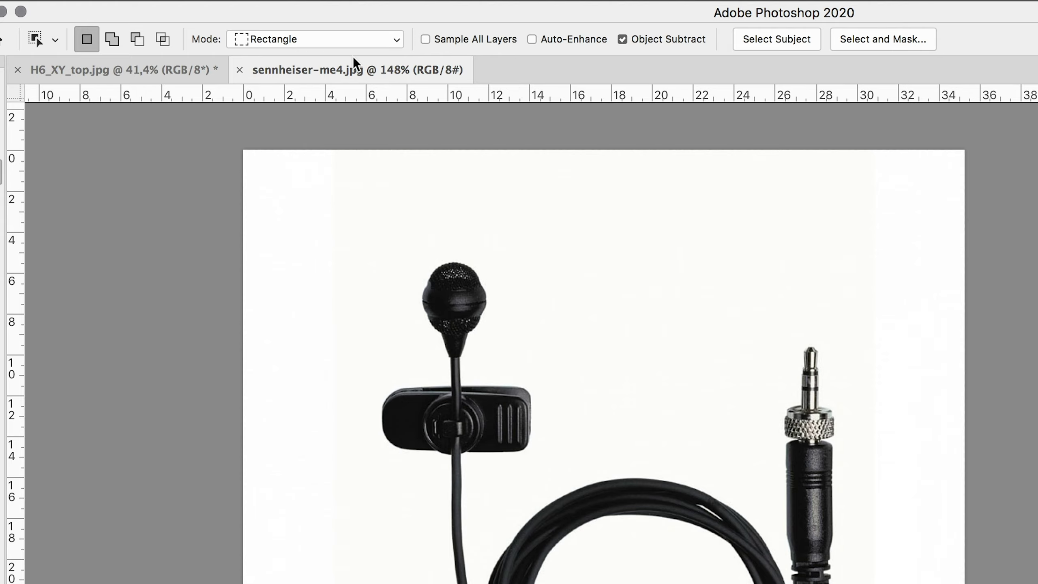
pyautogui.click(314, 44)
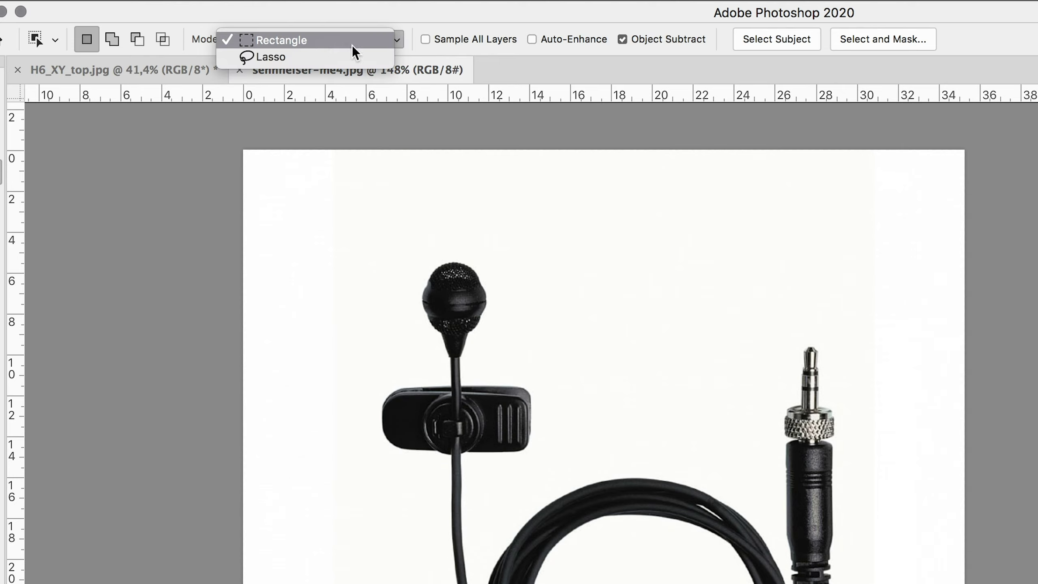
pyautogui.click(325, 61)
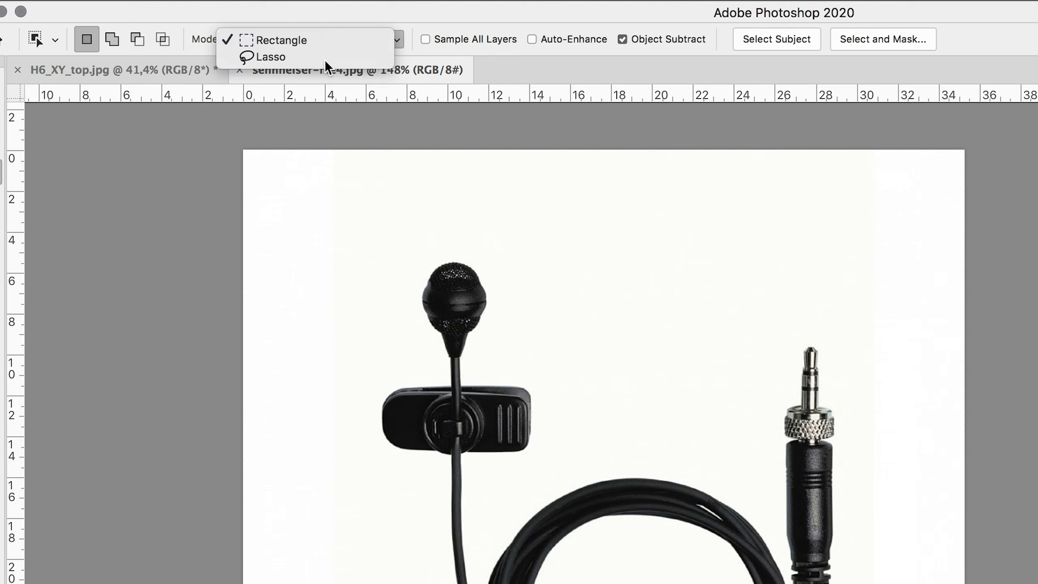
# Lasso around the lavalier mic, its clip, coiled cable and jack plug, then zoom in to check the outline.
pyautogui.moveTo(455, 230); pyautogui.dragTo(553, 363)
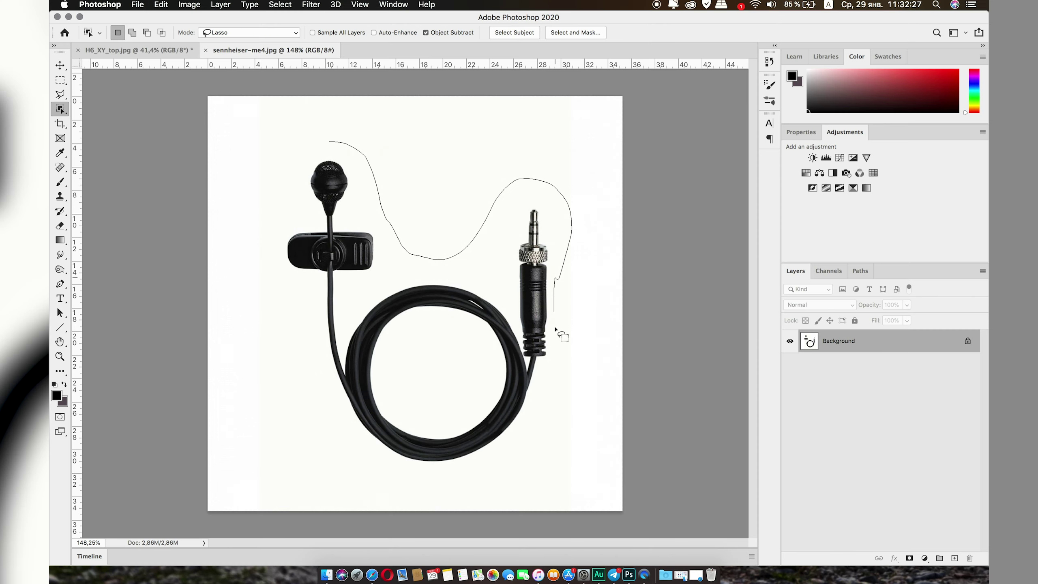
pyautogui.moveTo(634, 434)
pyautogui.mouseDown()
pyautogui.moveTo(558, 398)
pyautogui.moveTo(366, 459)
pyautogui.moveTo(293, 152)
pyautogui.moveTo(329, 143)
pyautogui.mouseUp()
pyautogui.press('super+plus')
pyautogui.scroll(2, 340, 247)
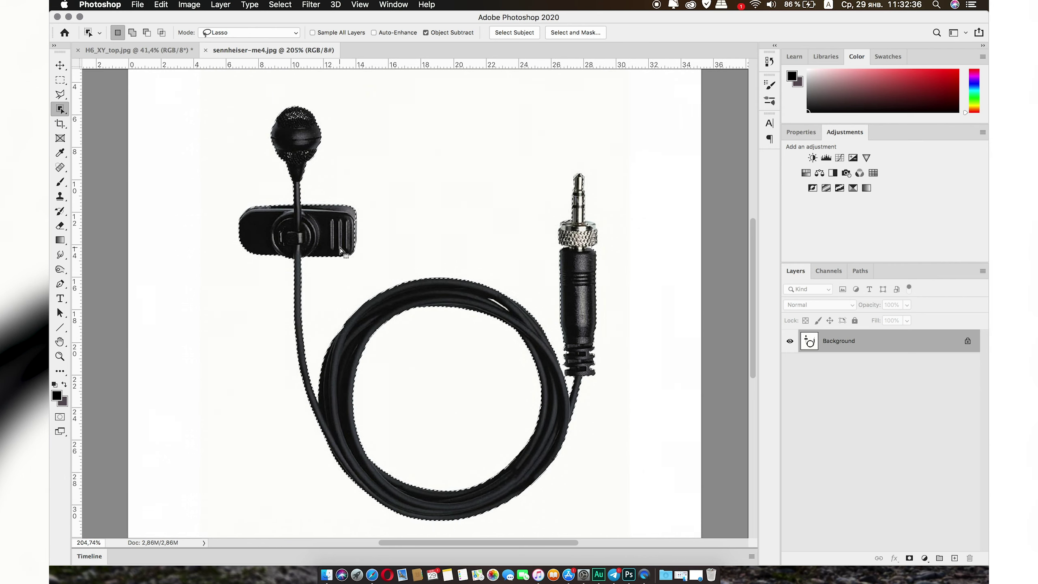
pyautogui.hscroll(5, 409, 265)
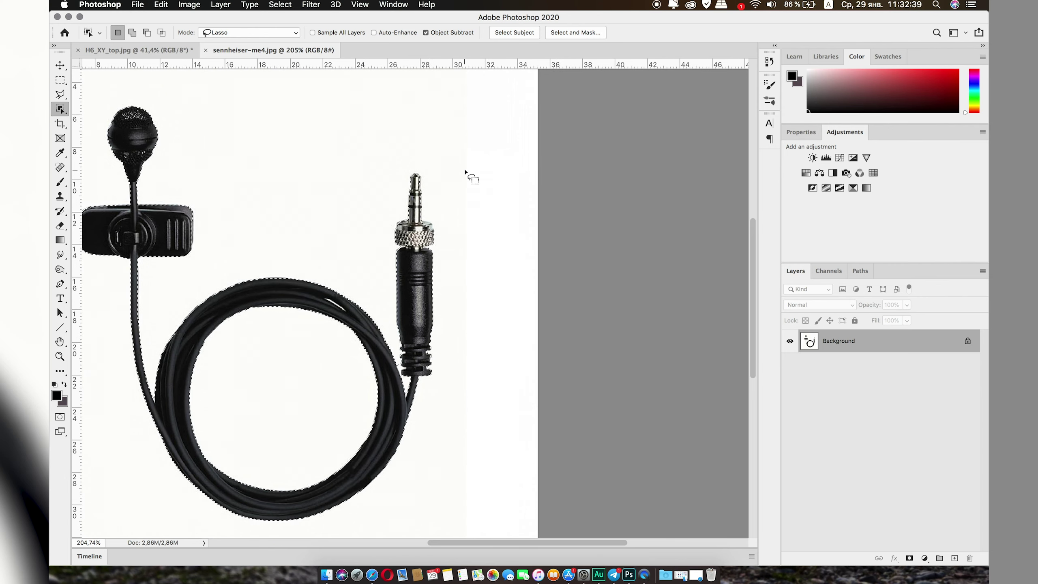
pyautogui.scroll(3, 471, 174)
pyautogui.scroll(2, 482, 196)
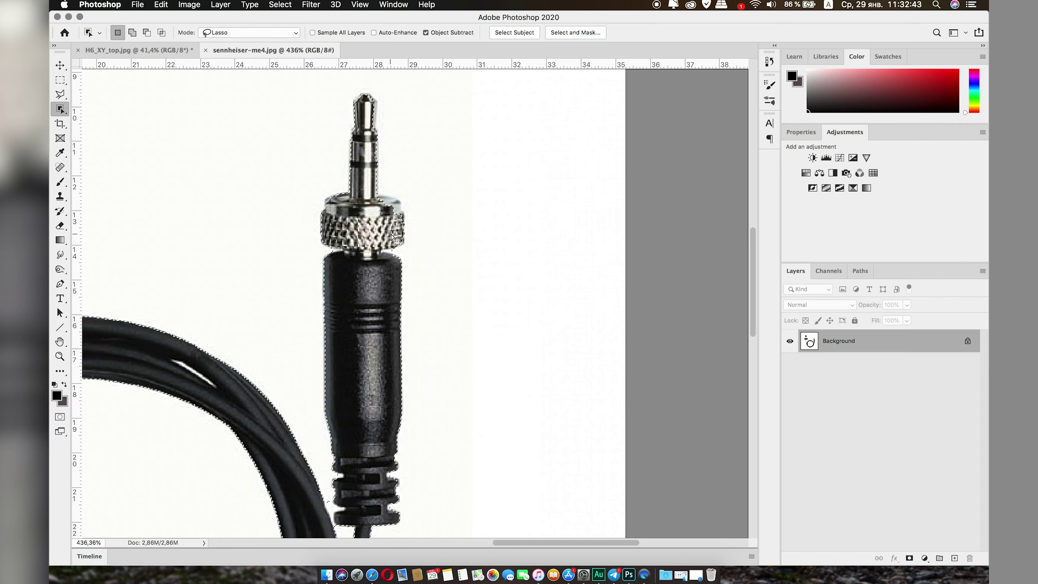
pyautogui.scroll(-2, 341, 288)
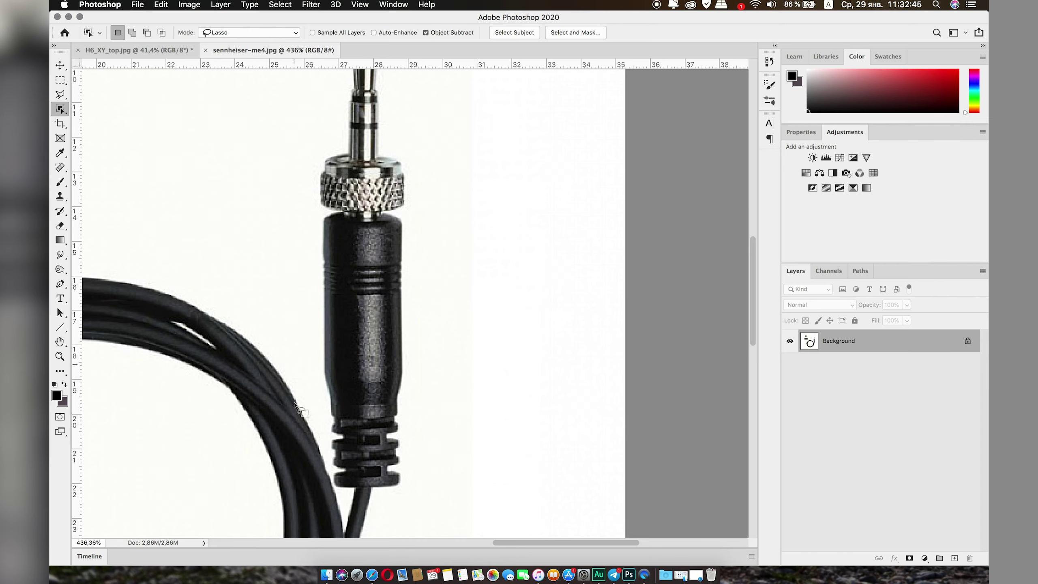
pyautogui.scroll(-4, 368, 347)
pyautogui.scroll(2, 393, 390)
pyautogui.hscroll(1, 392, 389)
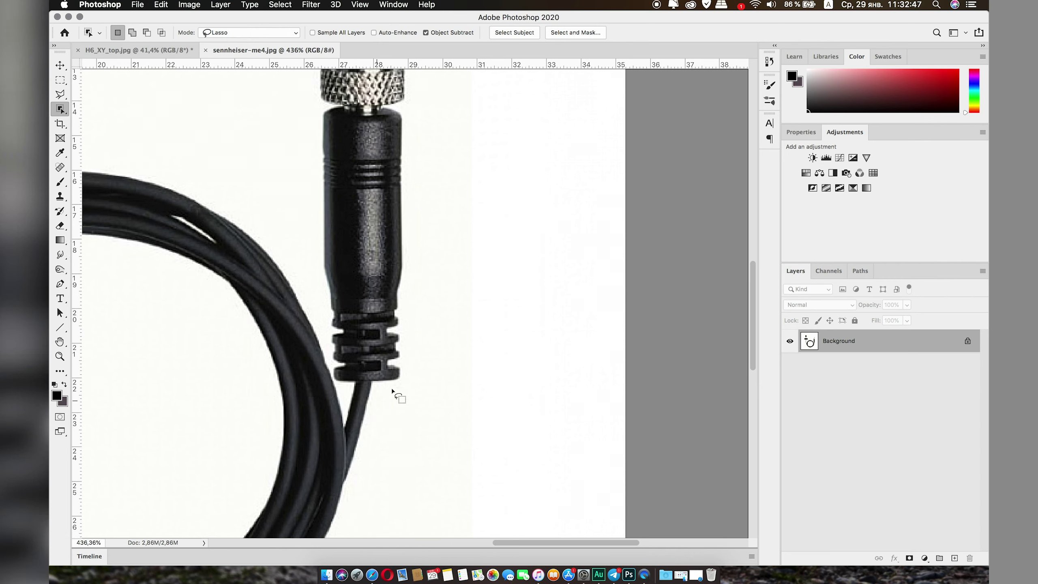
pyautogui.scroll(4, 393, 390)
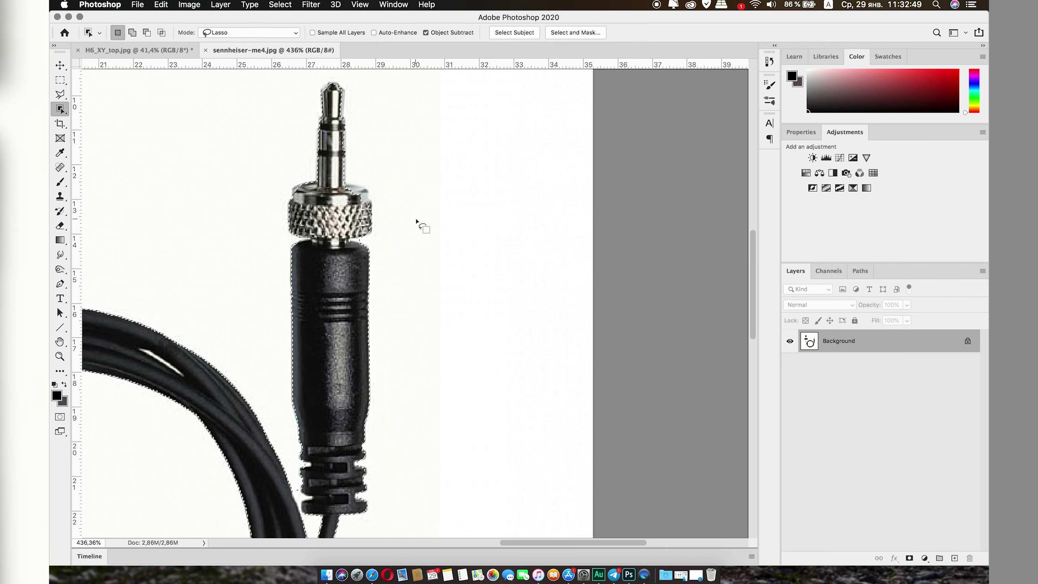
# Add the plug's knurled collar to the selection and make Quick Selection the active tool.
pyautogui.press('shift')
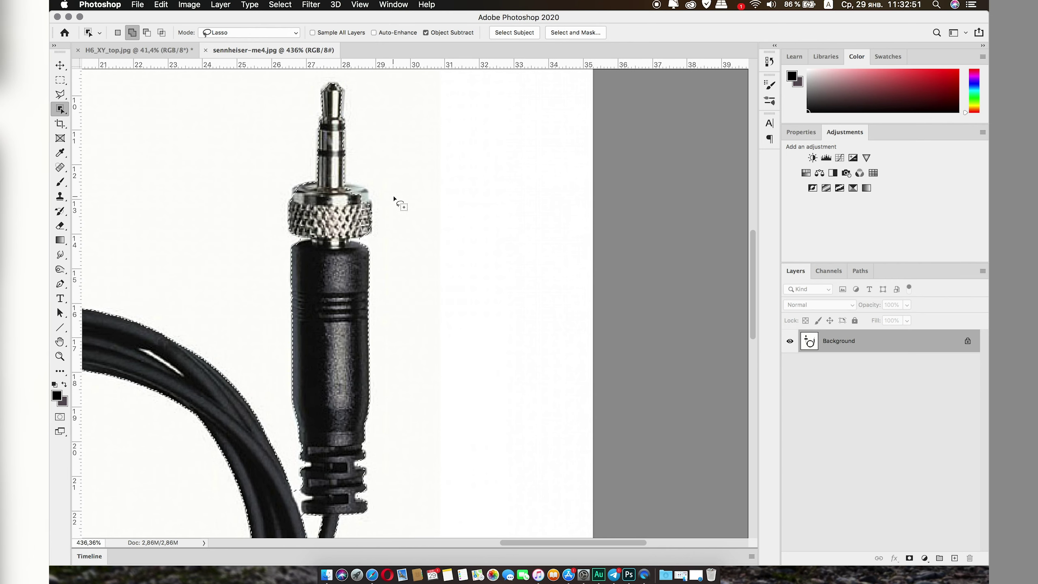
pyautogui.moveTo(356, 169)
pyautogui.mouseDown()
pyautogui.moveTo(334, 189)
pyautogui.moveTo(352, 167)
pyautogui.mouseUp()
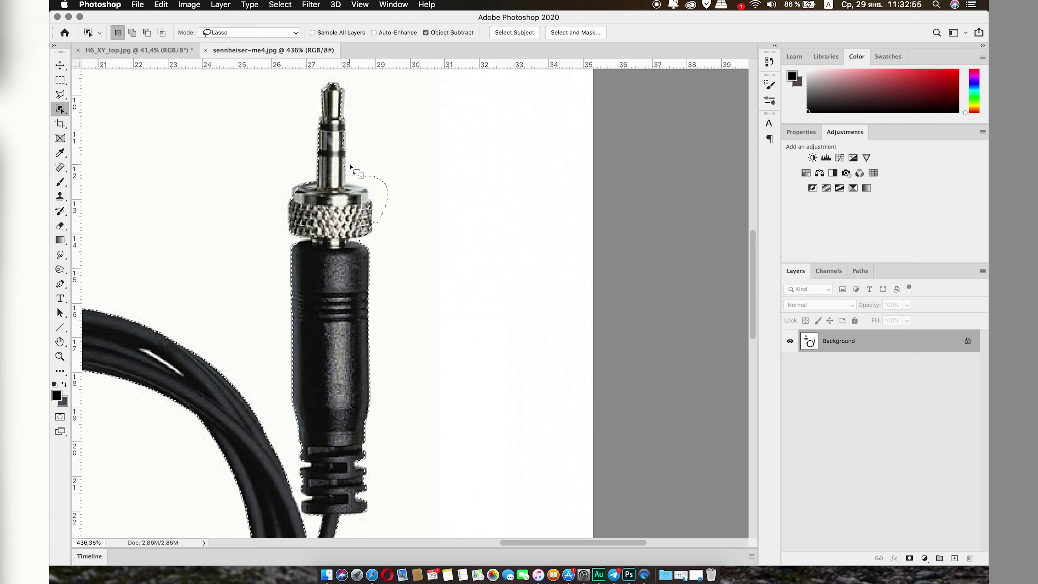
pyautogui.moveTo(53, 107); pyautogui.dragTo(104, 119)
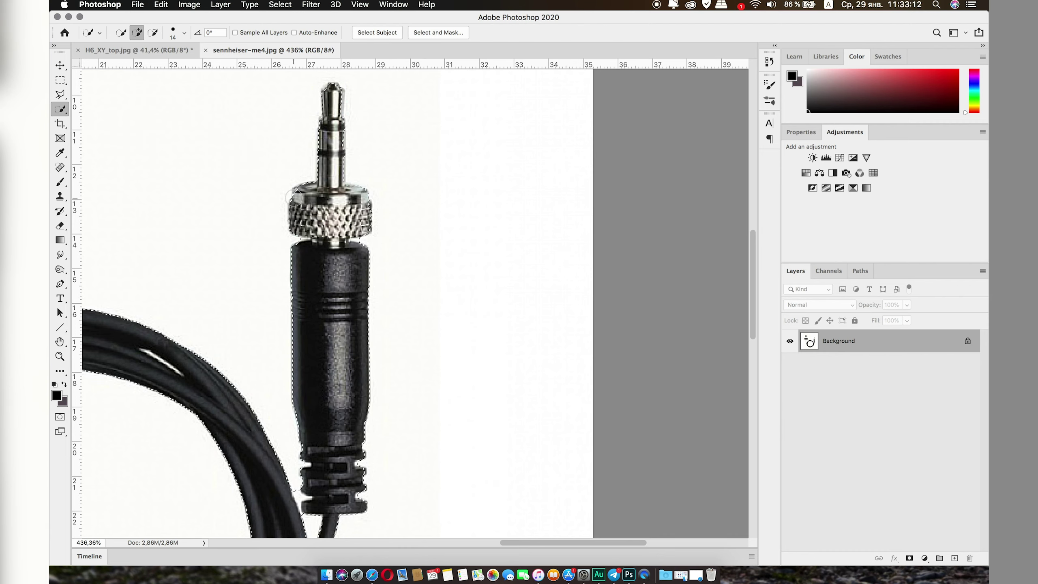
pyautogui.scroll(-5, 484, 89)
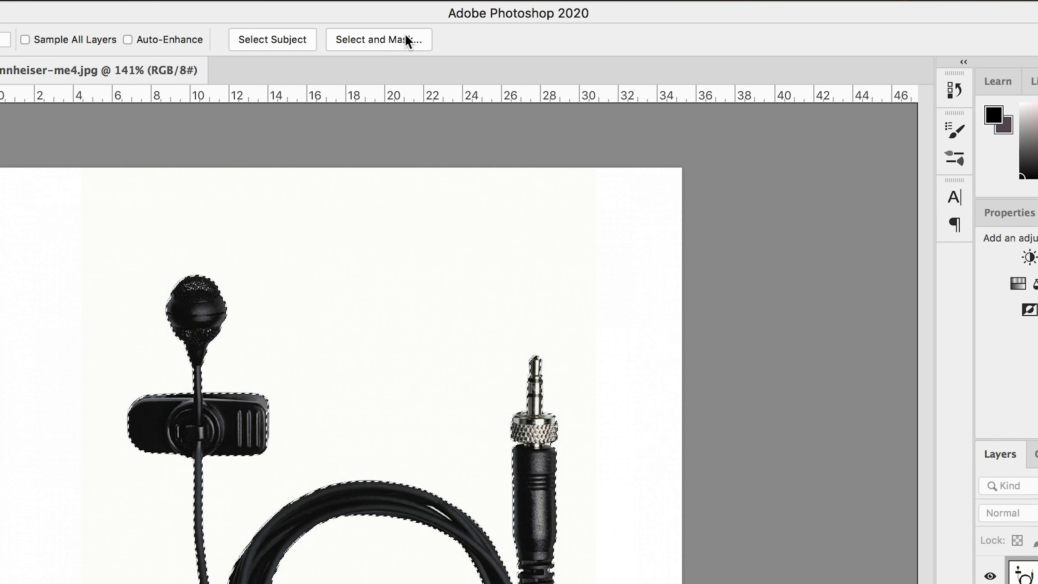
# In Select and Mask, set Edge Detection Radius to 3 px and output to New Layer with Layer Mask.
pyautogui.click(432, 33)
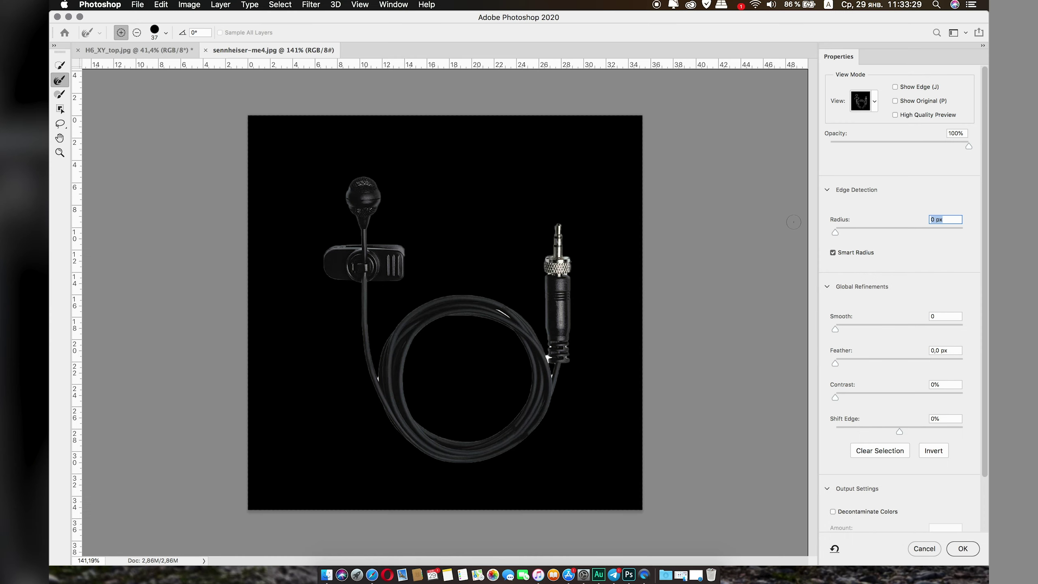
pyautogui.write('3')
pyautogui.scroll(-3, 942, 482)
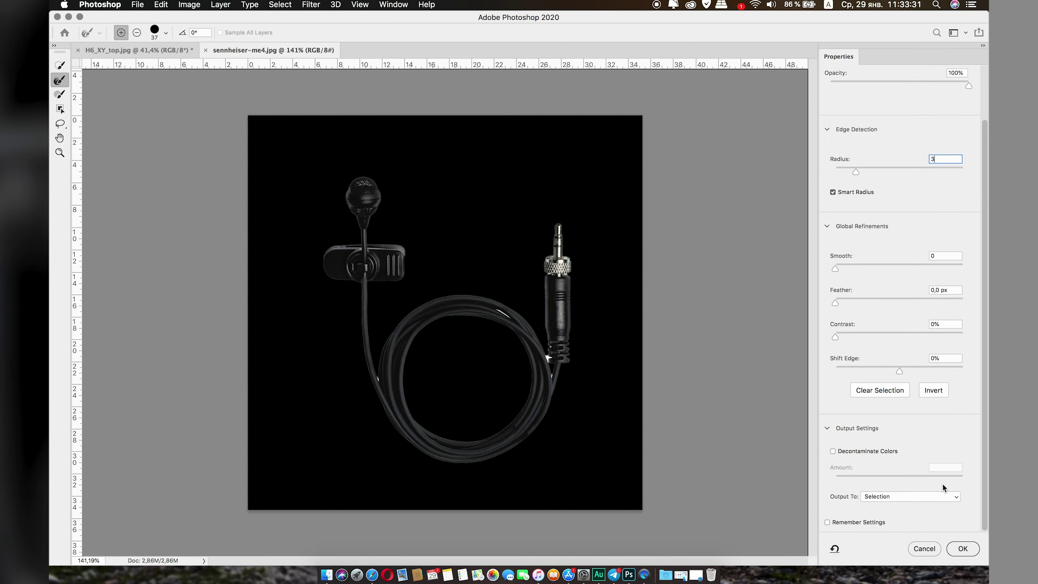
pyautogui.click(888, 495)
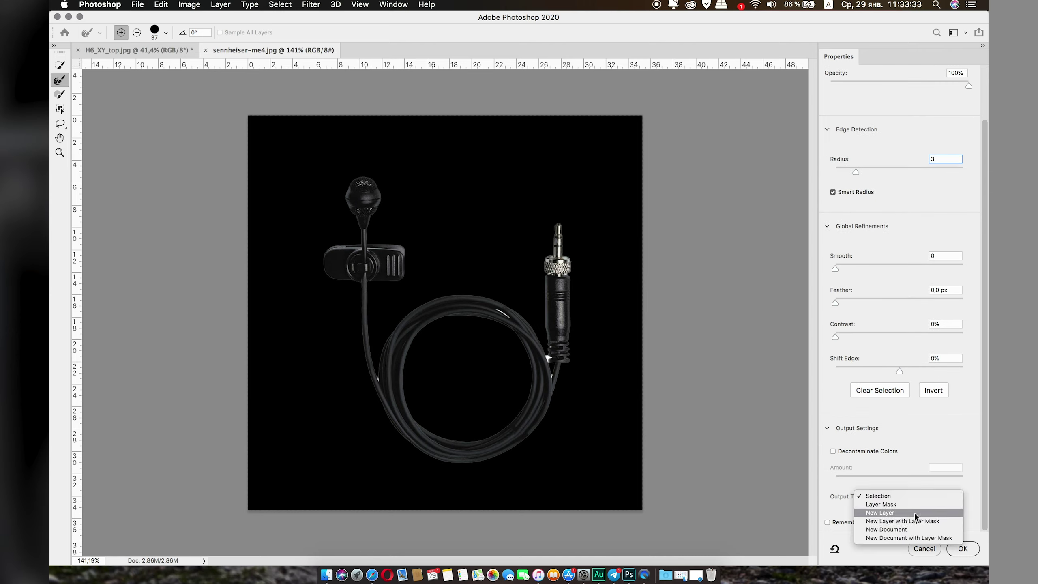
pyautogui.click(935, 521)
pyautogui.click(962, 548)
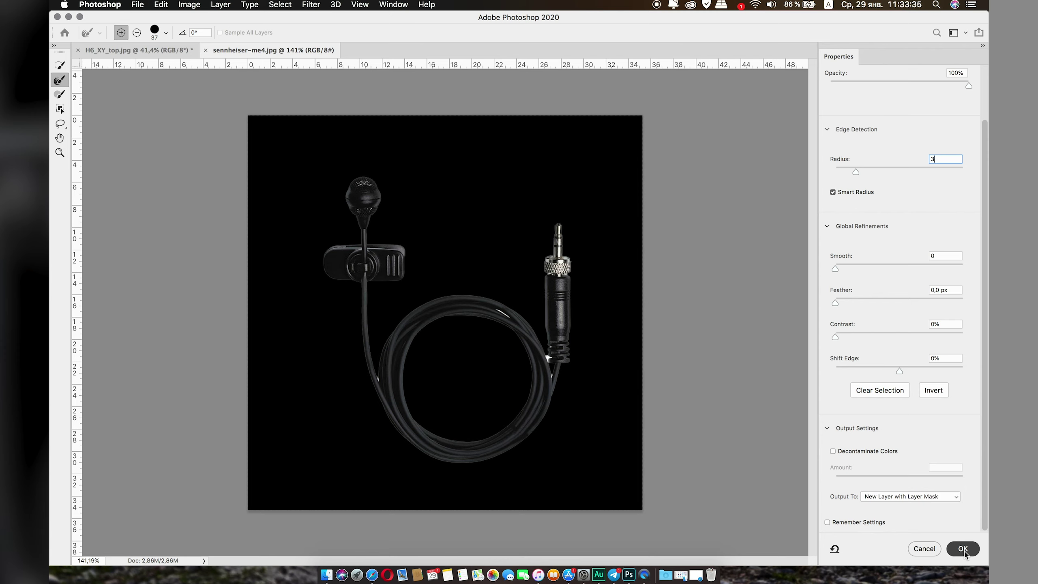